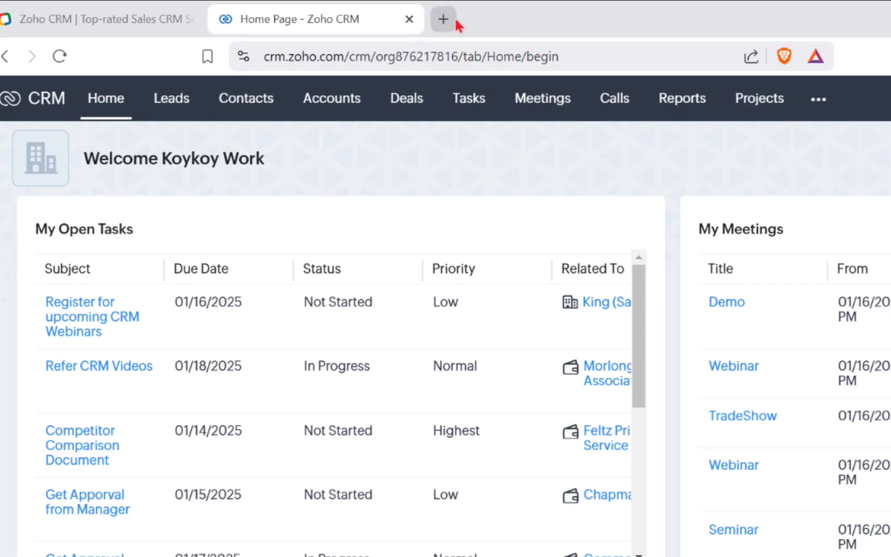
- In a new Brave tab, search for 'zoho' and open the official Zoho.com result
left_click(456, 22)
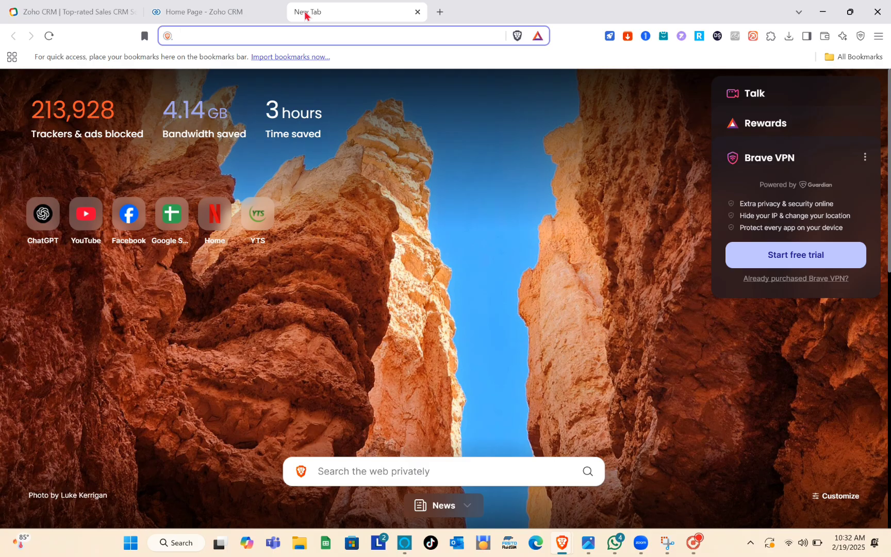
type("zoho")
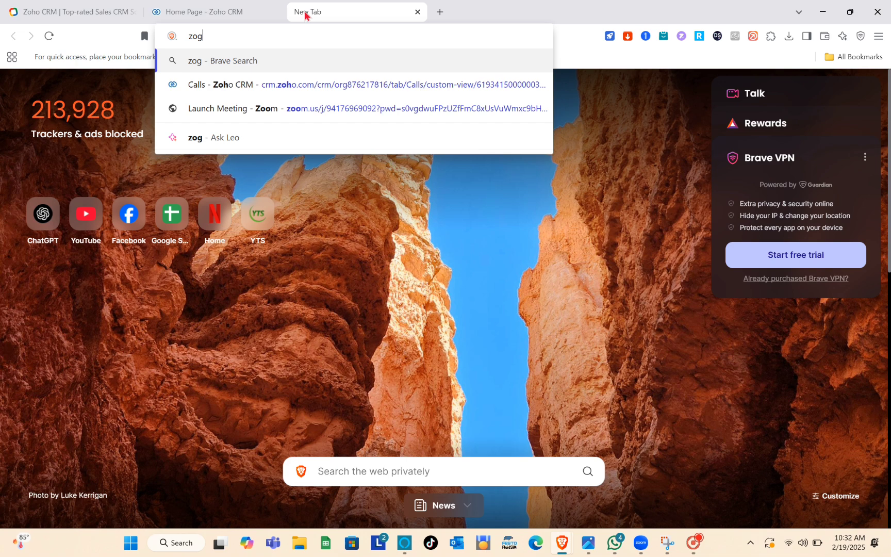
key("Return")
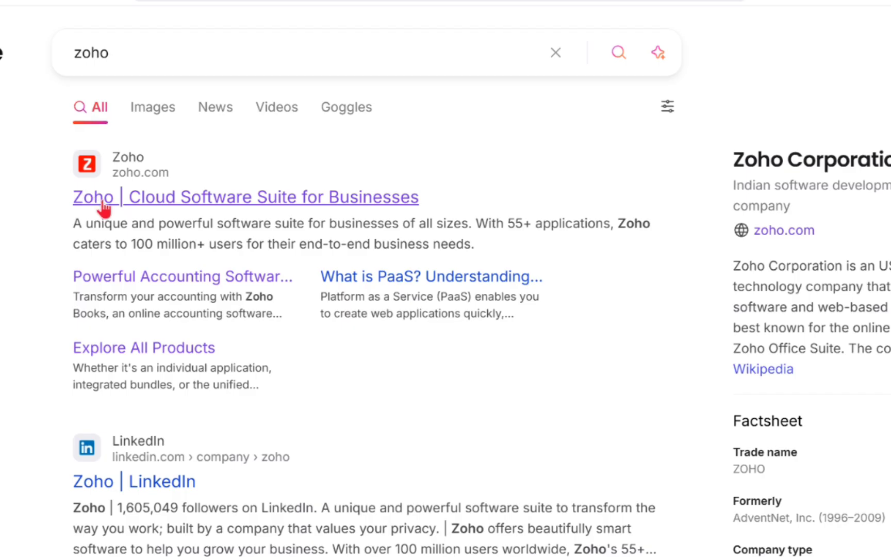
left_click(107, 209)
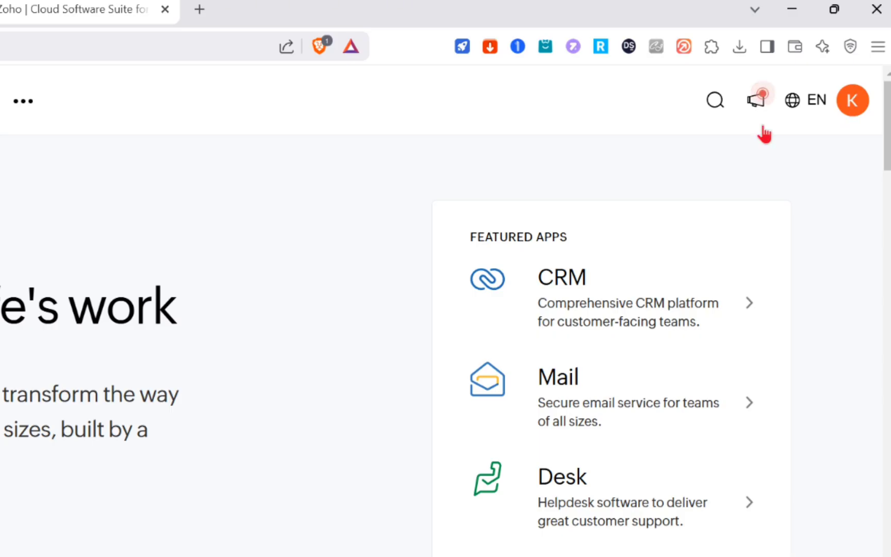
- Browse Zoho's All Products listing to reach the Zoho CRM product page
left_click(112, 353)
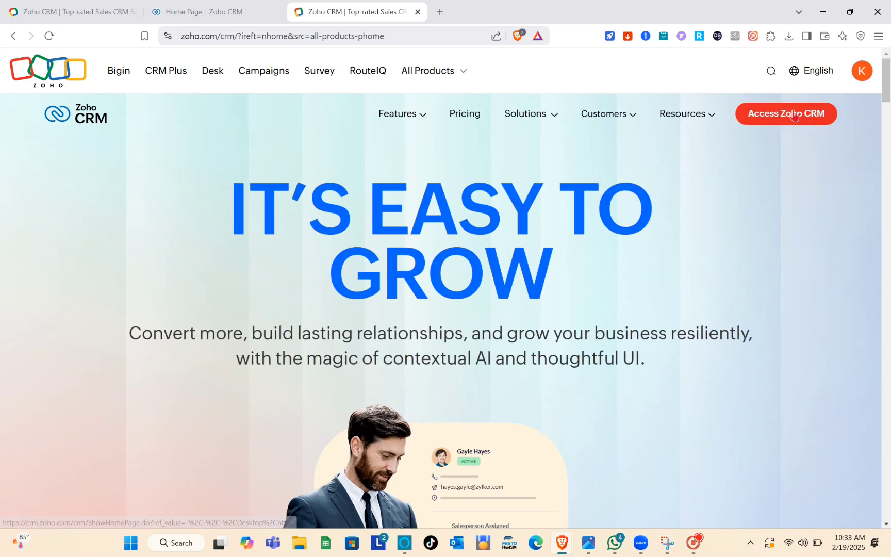
- Launch Zoho CRM in a new tab, skim the Home dashboard, and open Setup
left_click(794, 113)
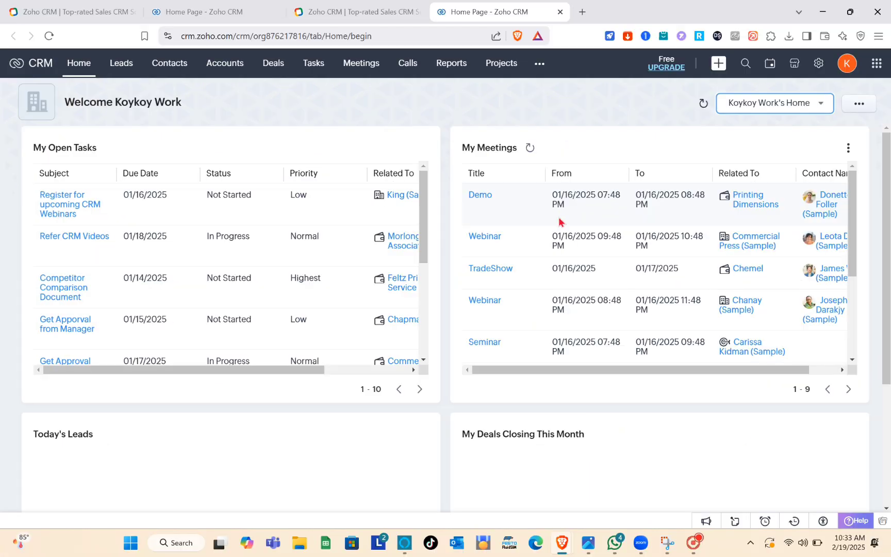
scroll(751, 223, "down", 5)
scroll(559, 222, "down", 4)
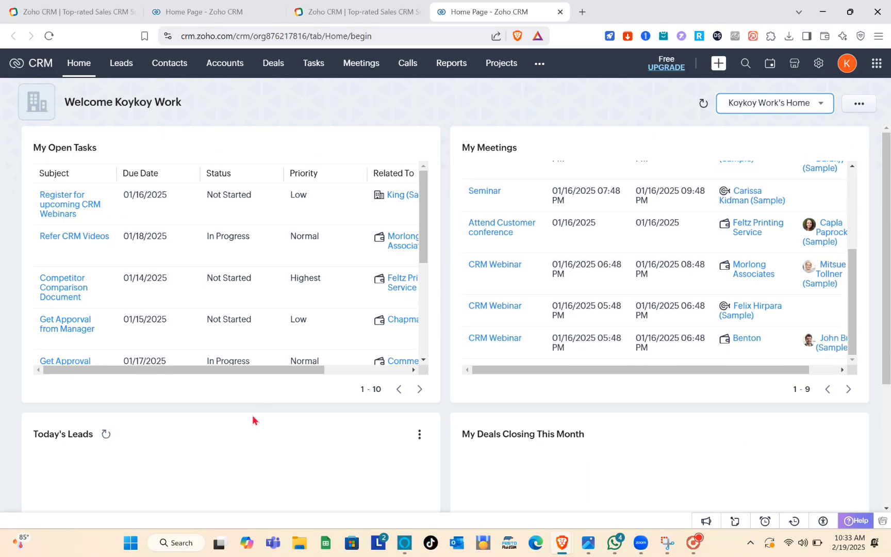
scroll(479, 319, "up", 3)
left_click(819, 64)
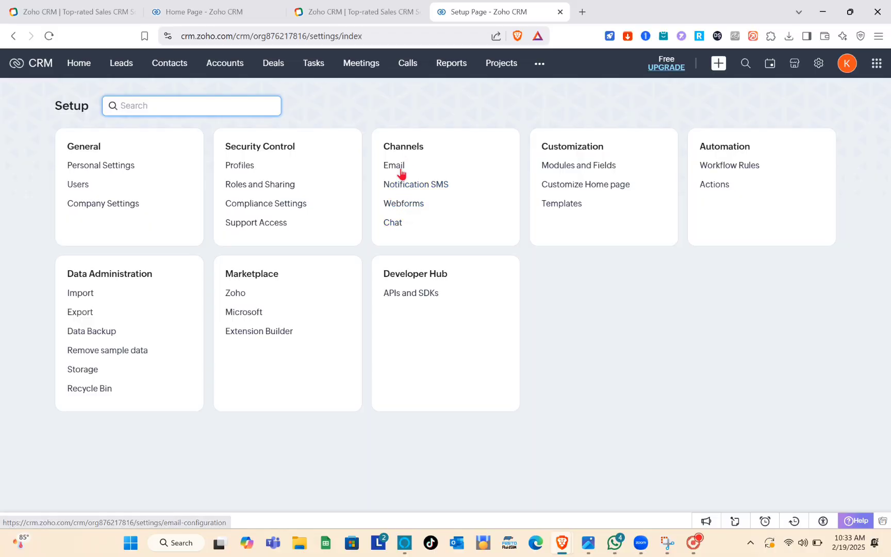
- Enable Chat under Channels by creating a SalesIQ visitor-tracking account named 'Koys'
left_click(393, 222)
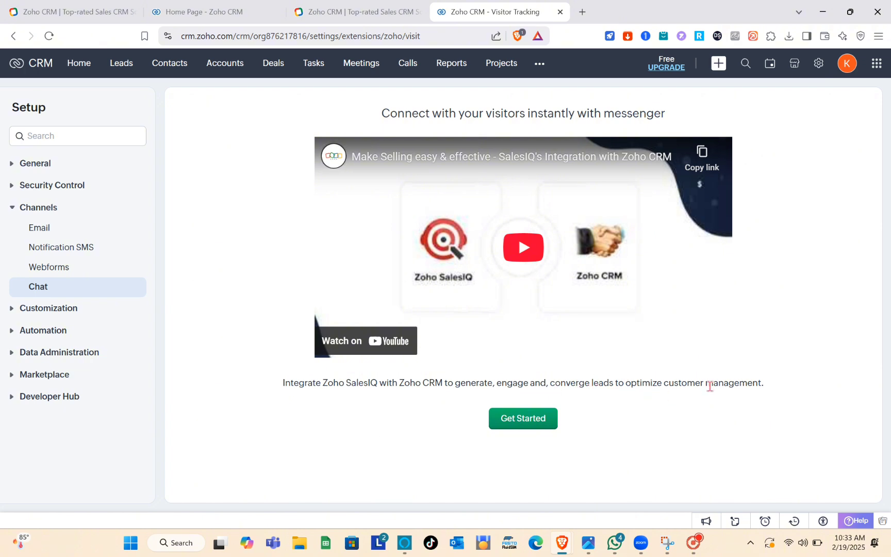
left_click(509, 425)
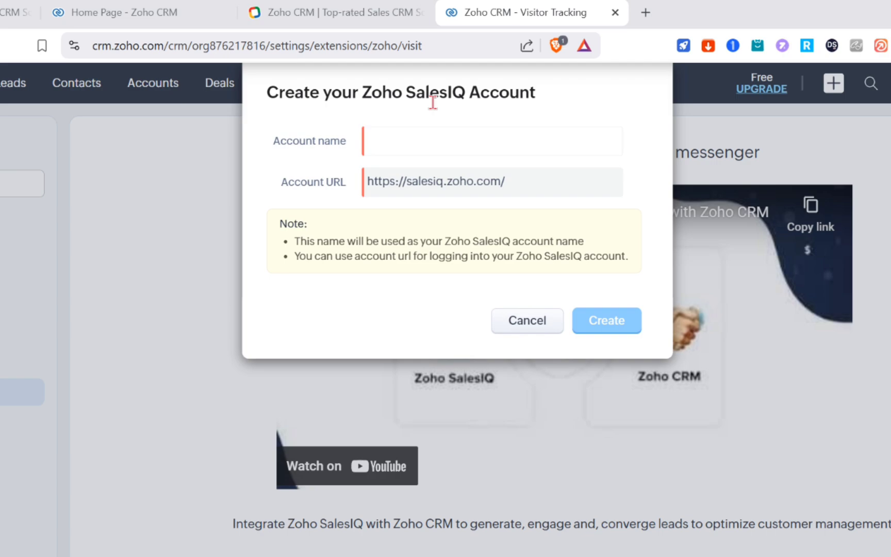
left_click(444, 142)
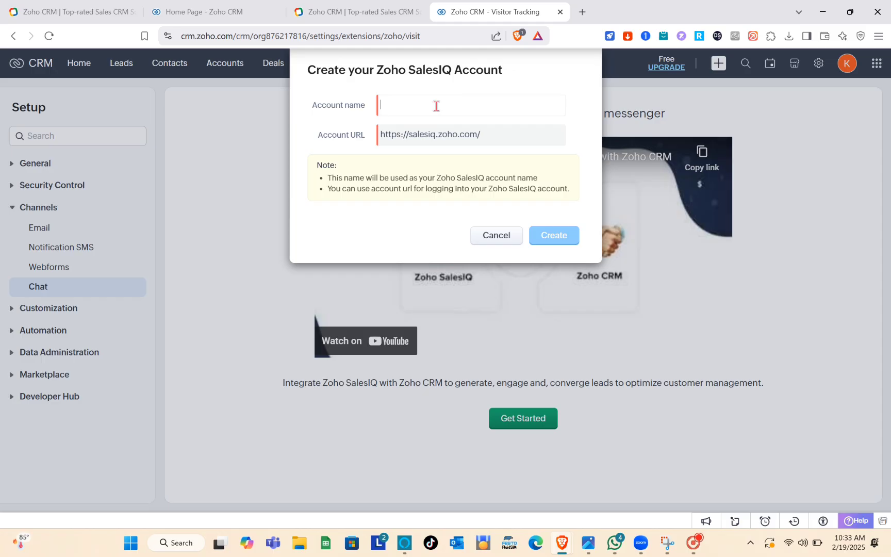
key("Caps_Lock")
type("K")
key("Caps_Lock")
type("oys")
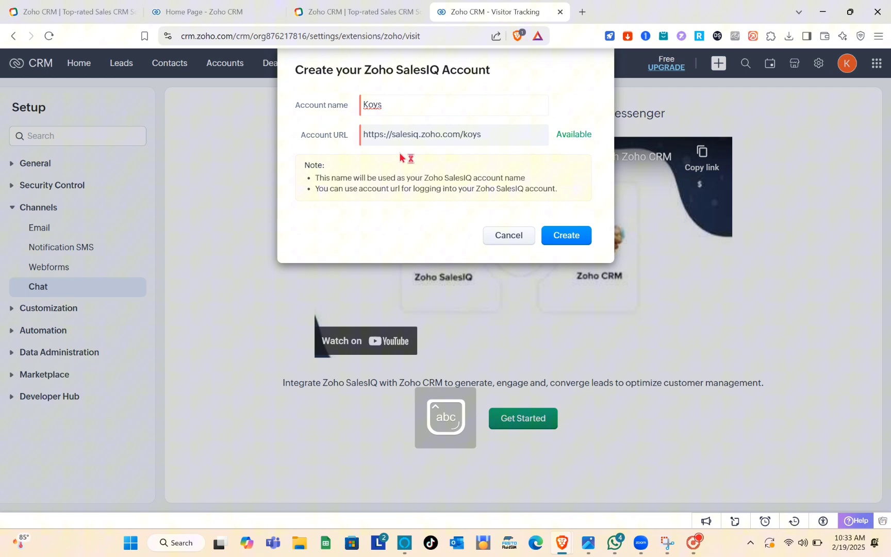
left_click(565, 237)
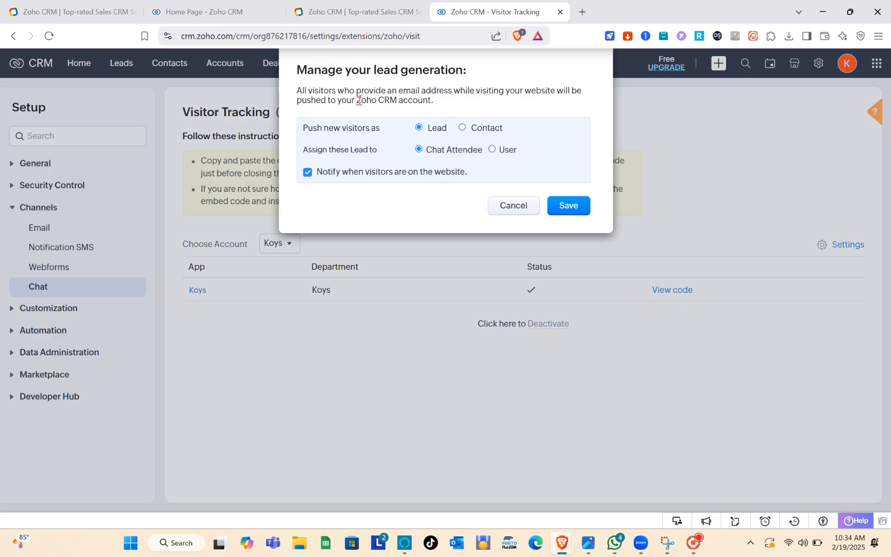
- Save lead generation as Leads to the Chat Attendee, leaving the chosen SalesIQ account unchanged
left_click(562, 211)
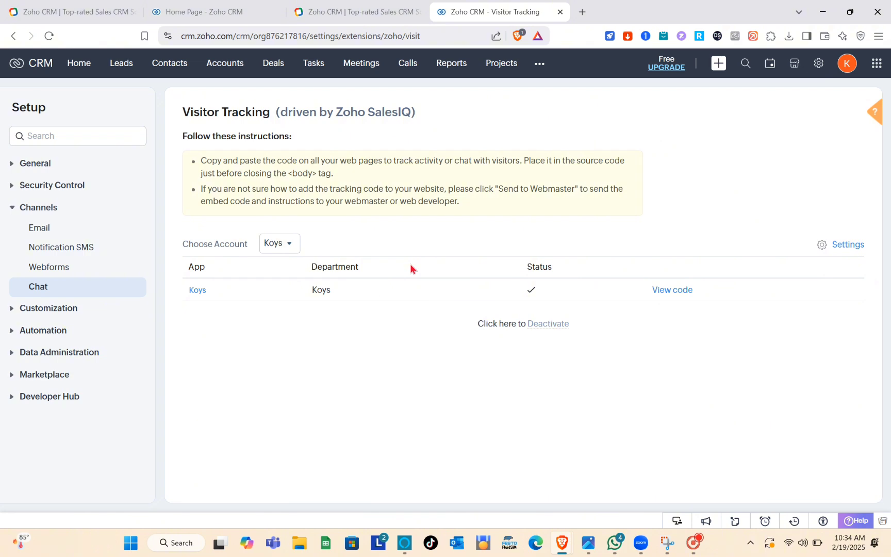
left_click(288, 246)
left_click(289, 248)
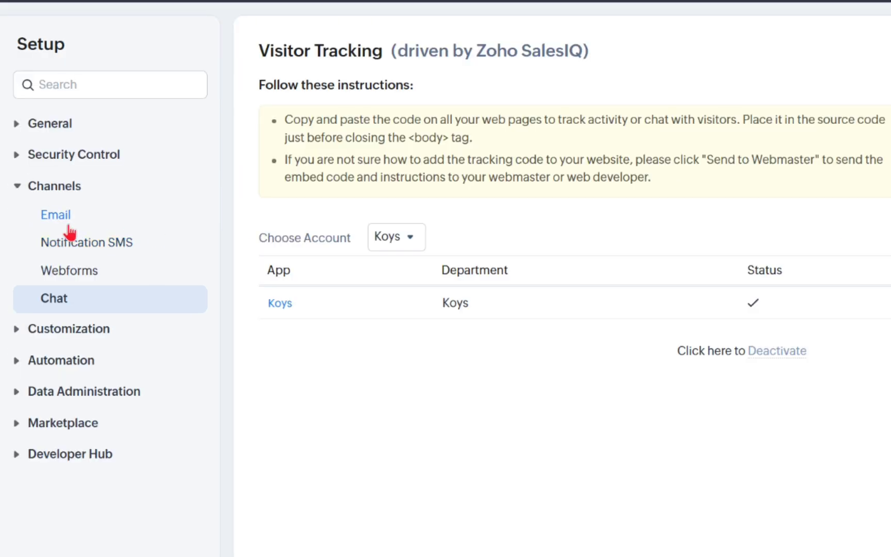
- Review the Email settings' Organization Emails and Custom Email Fields, then move to Notification SMS
left_click(47, 230)
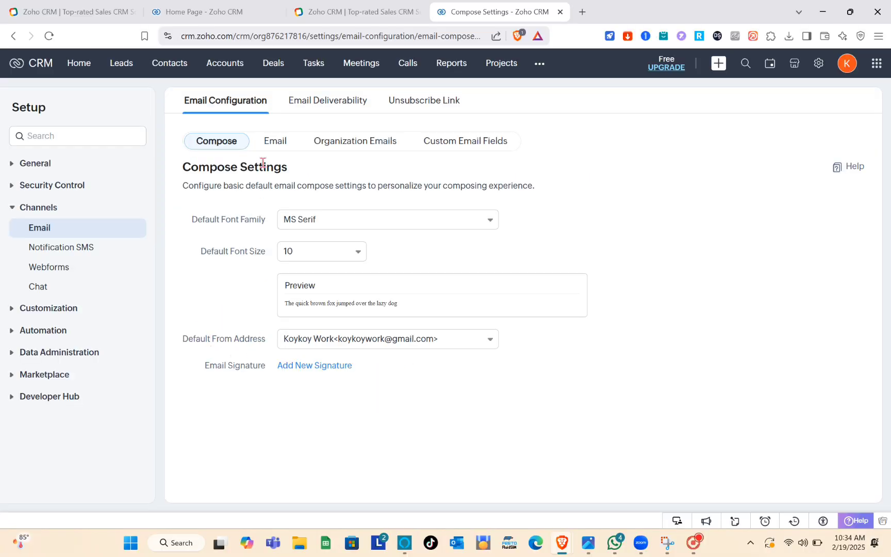
left_click(282, 149)
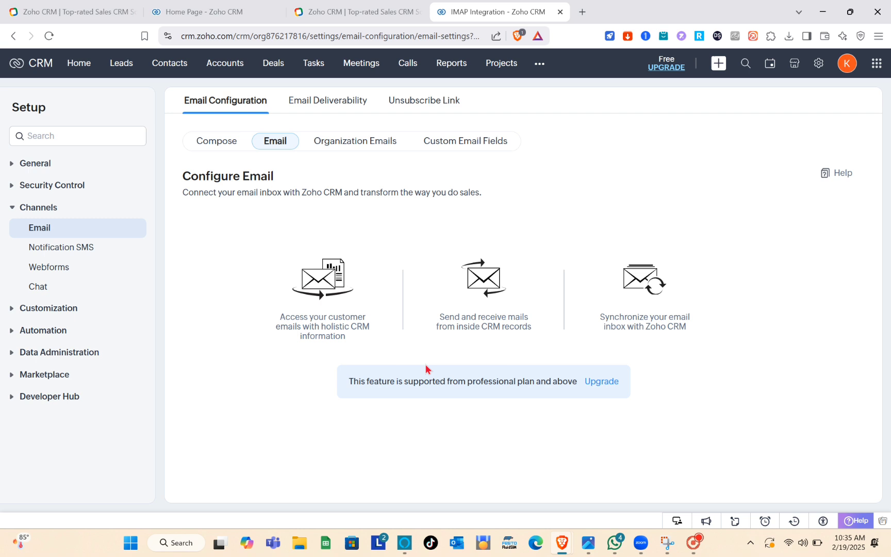
left_click(339, 144)
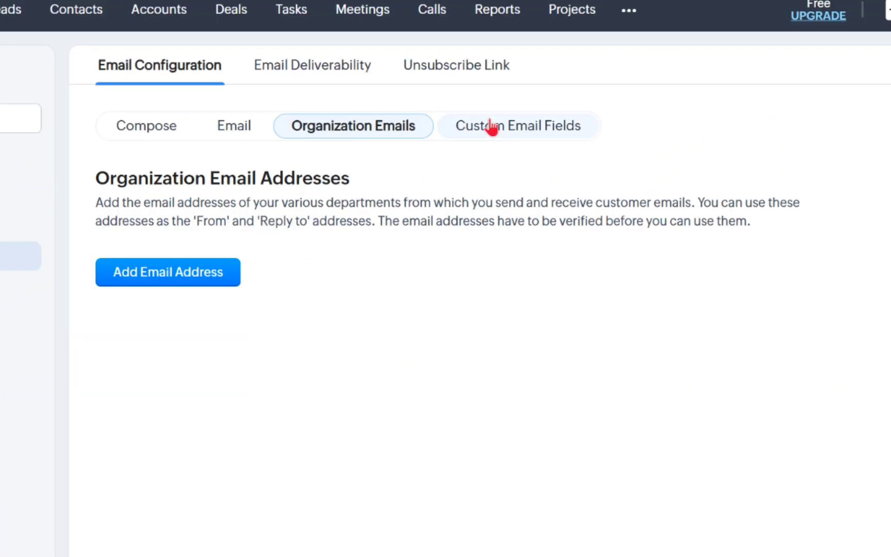
left_click(492, 126)
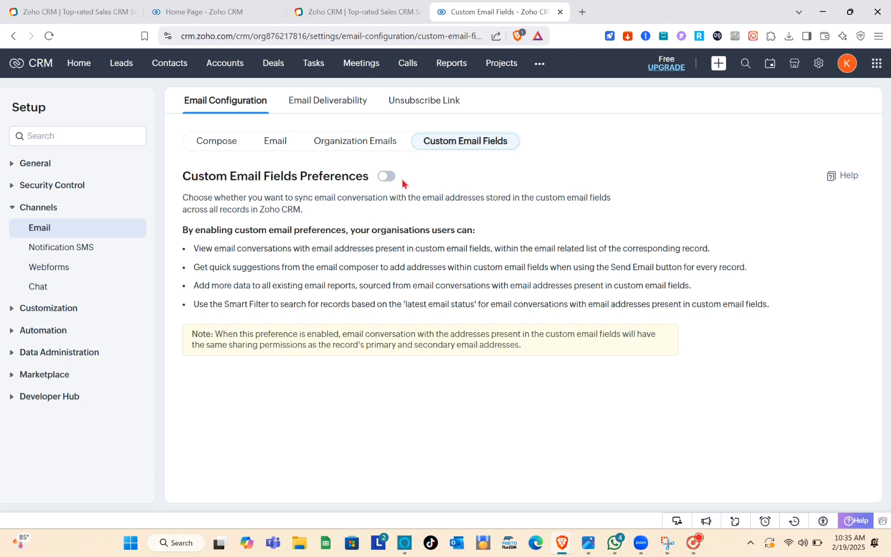
left_click(88, 251)
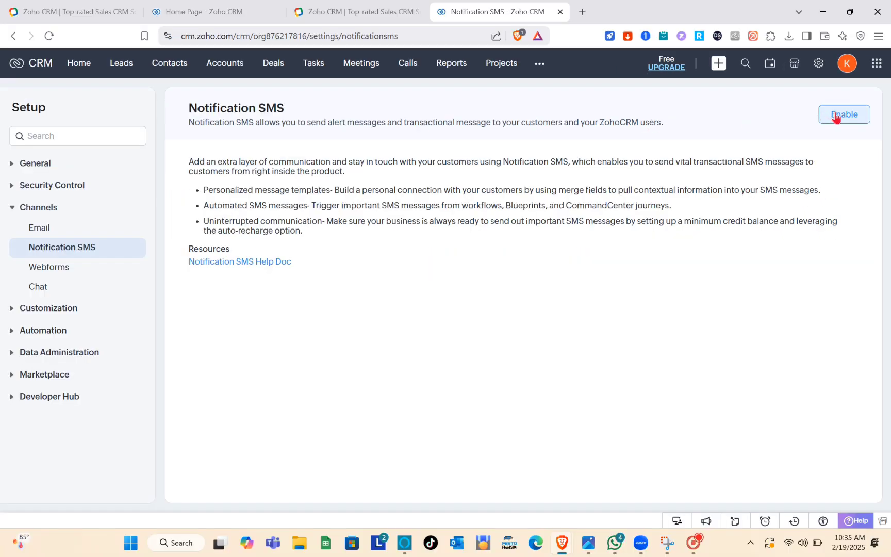
- Enable Notification SMS, submitting autofilled company details with brand name 'Koyz' and country India
left_click(836, 119)
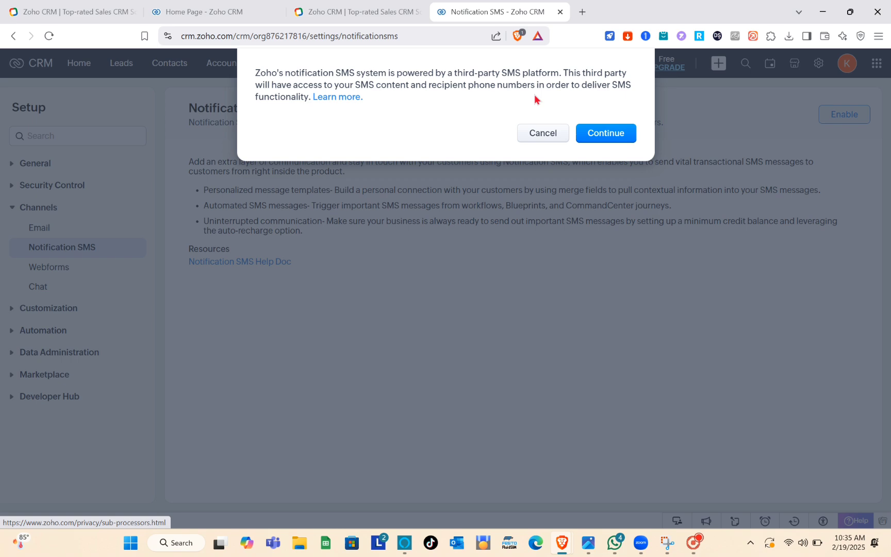
left_click(606, 137)
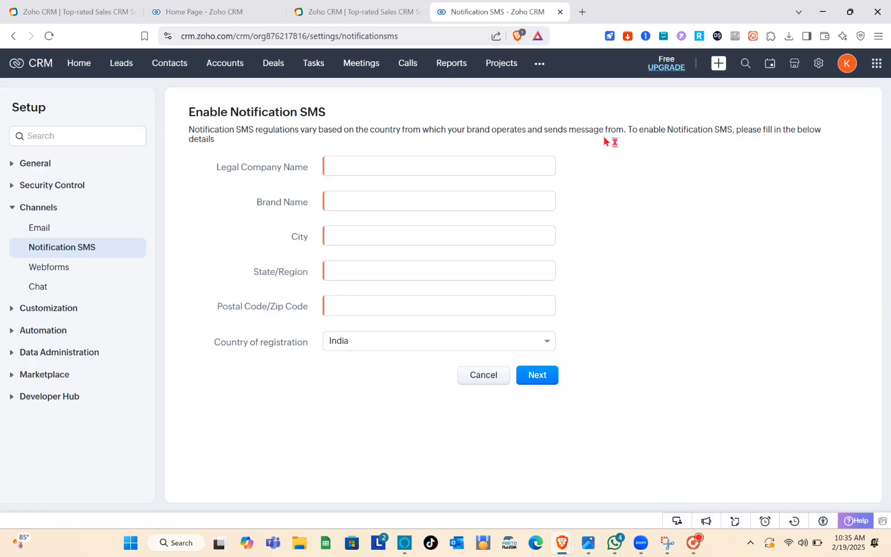
left_click(372, 174)
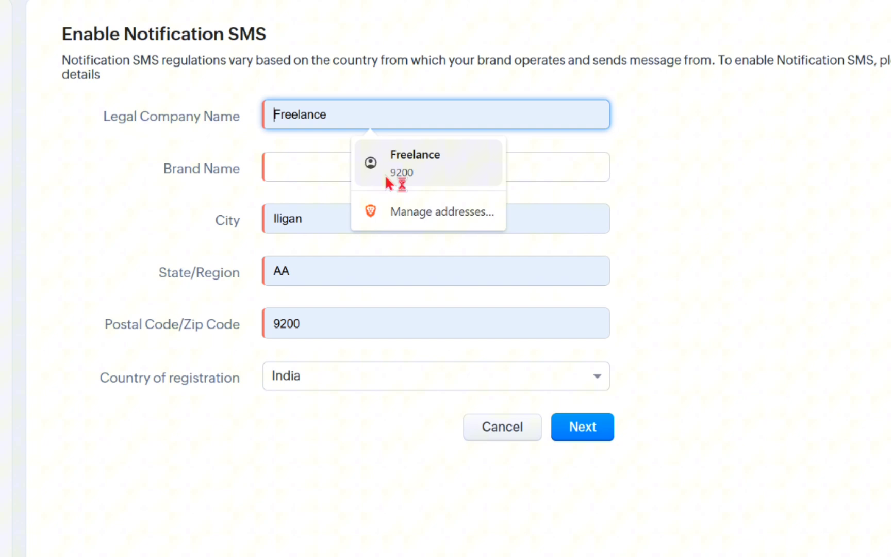
left_click(405, 207)
left_click(298, 174)
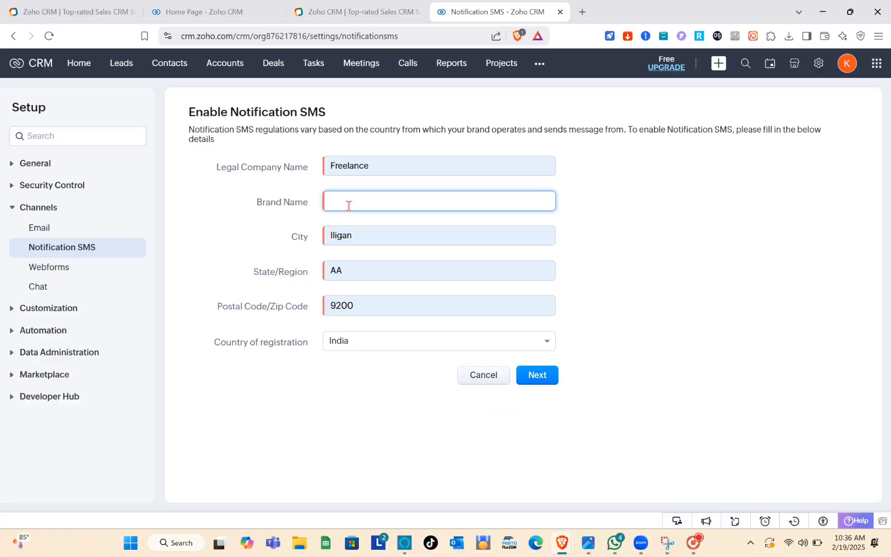
type("Koyz")
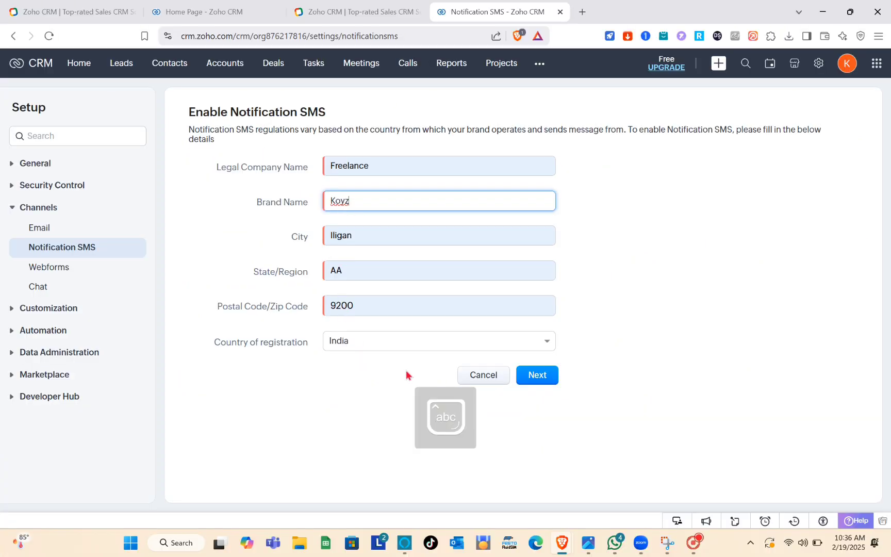
left_click(518, 344)
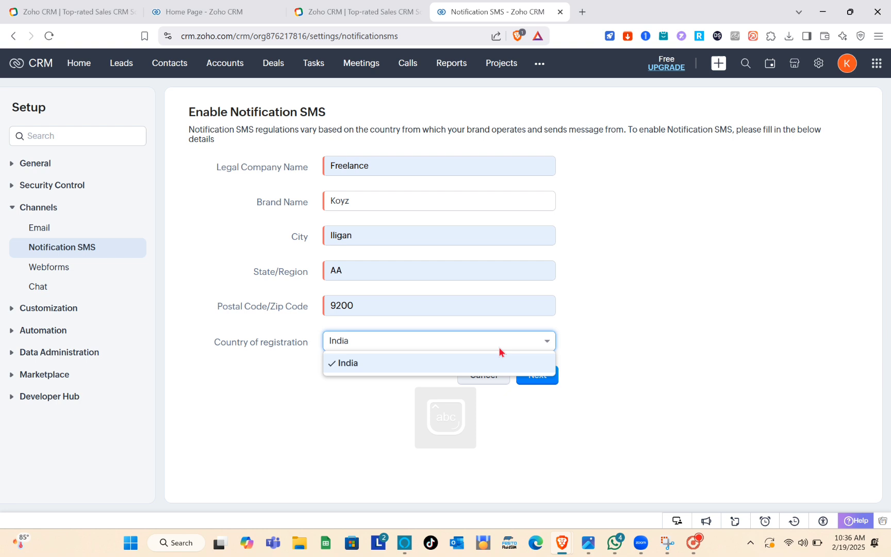
left_click(498, 347)
left_click(532, 375)
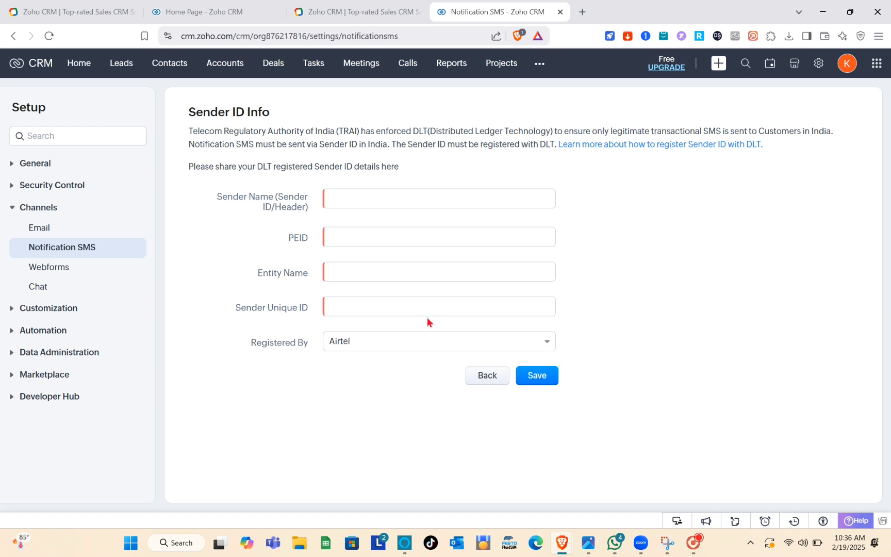
- Explore Webforms' Auto-Response Rules, starting a new rule and checking its modules before cancelling
left_click(31, 272)
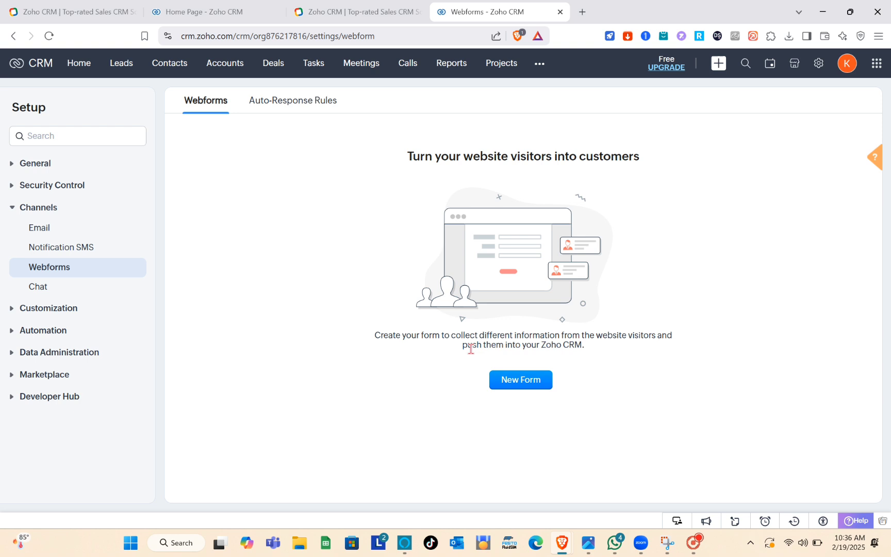
left_click(280, 103)
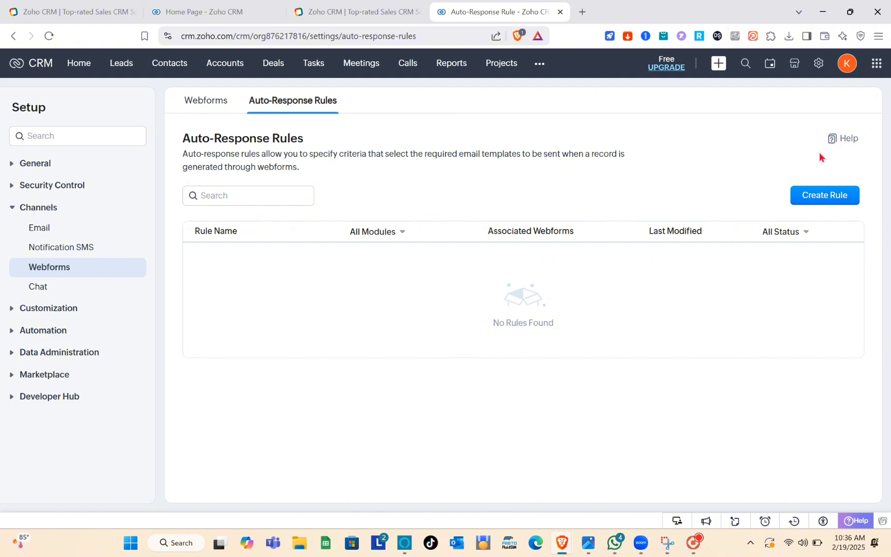
left_click(812, 199)
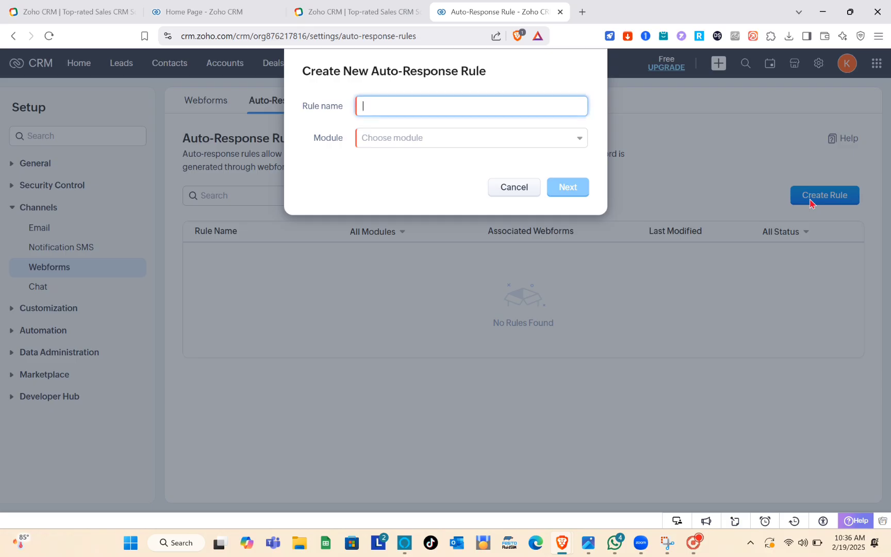
left_click(516, 144)
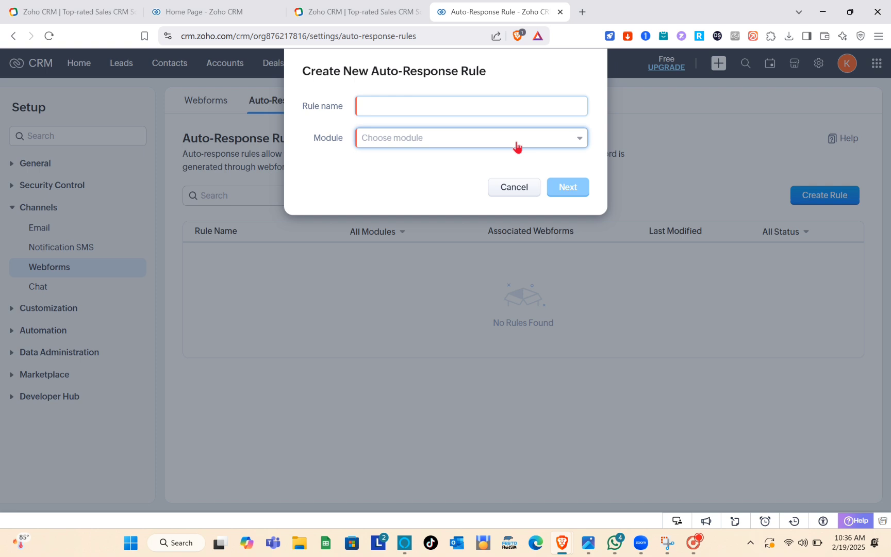
left_click(623, 302)
double_click(622, 303)
left_click(507, 187)
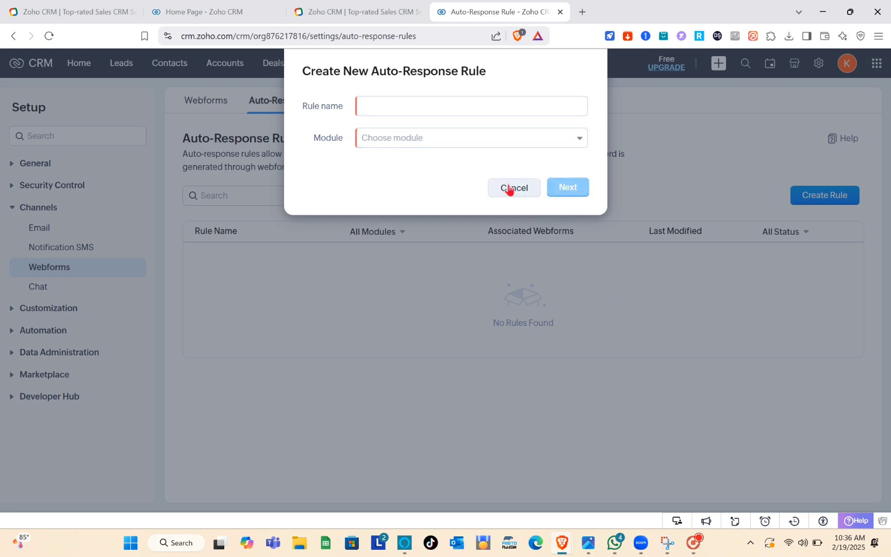